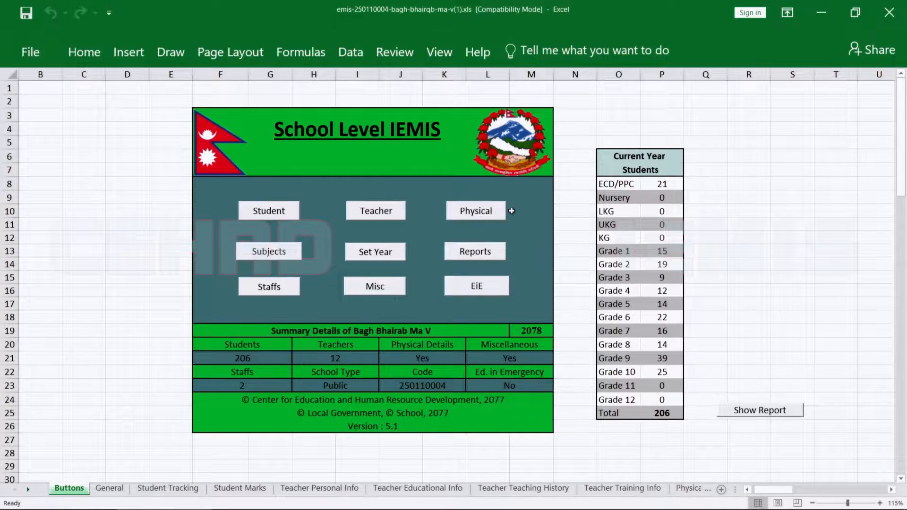
# - Open the school's physical details form and change the first trimester fund distribution to First Month only, clearing Fourth Month
pyautogui.click(471, 216)
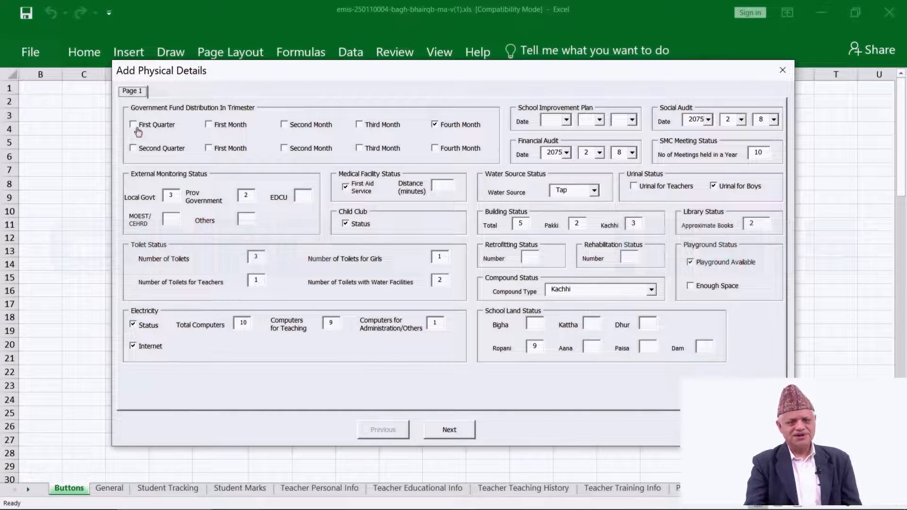
pyautogui.click(215, 130)
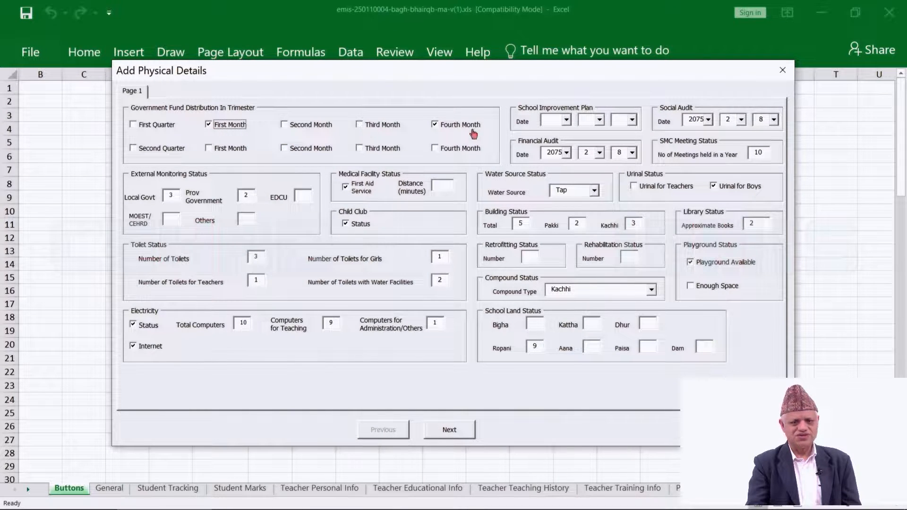
pyautogui.click(433, 125)
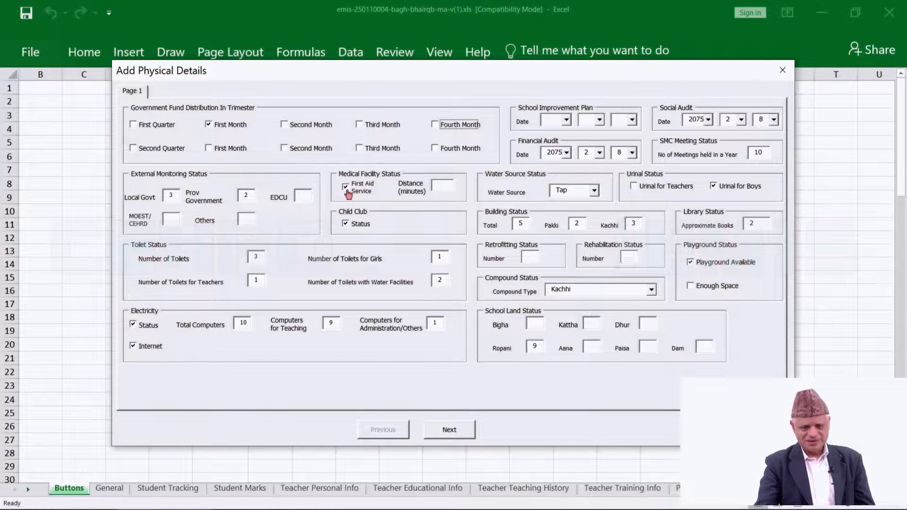
# - Clear the Child Club status and the Electricity status, keeping Internet enabled
pyautogui.click(441, 187)
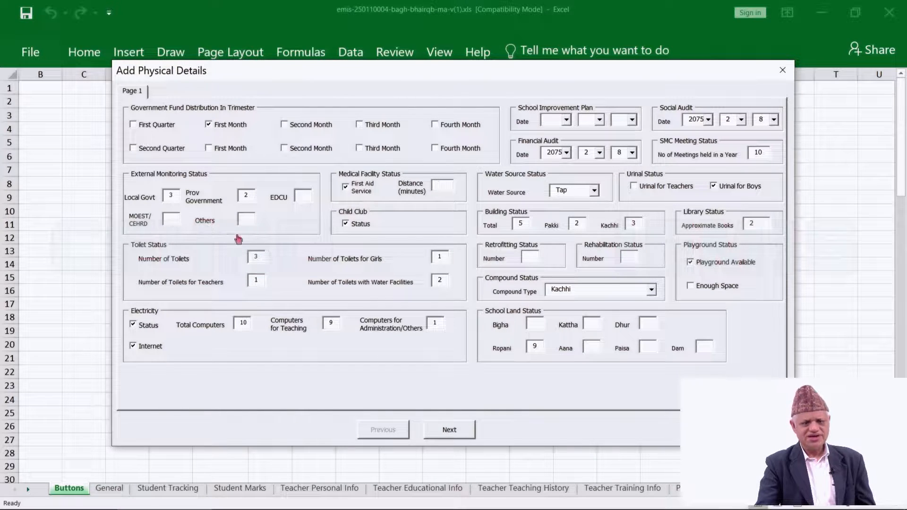
pyautogui.click(347, 223)
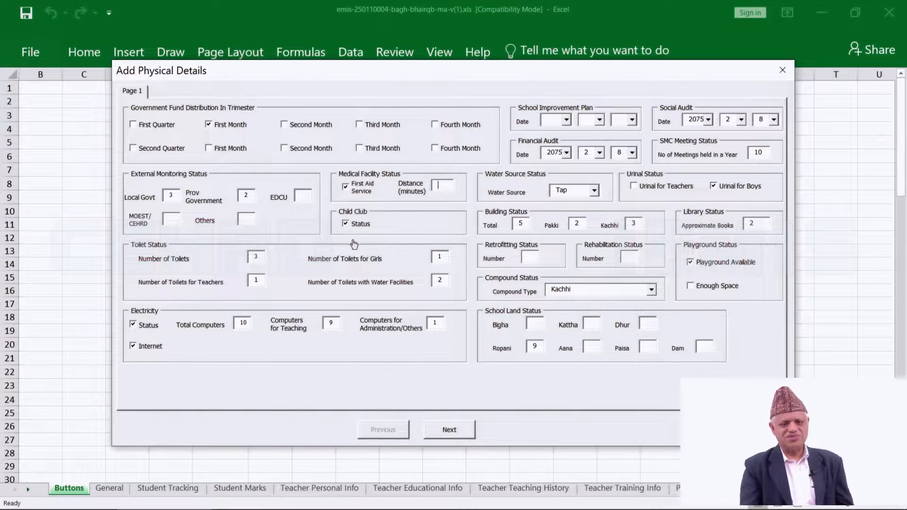
pyautogui.click(346, 224)
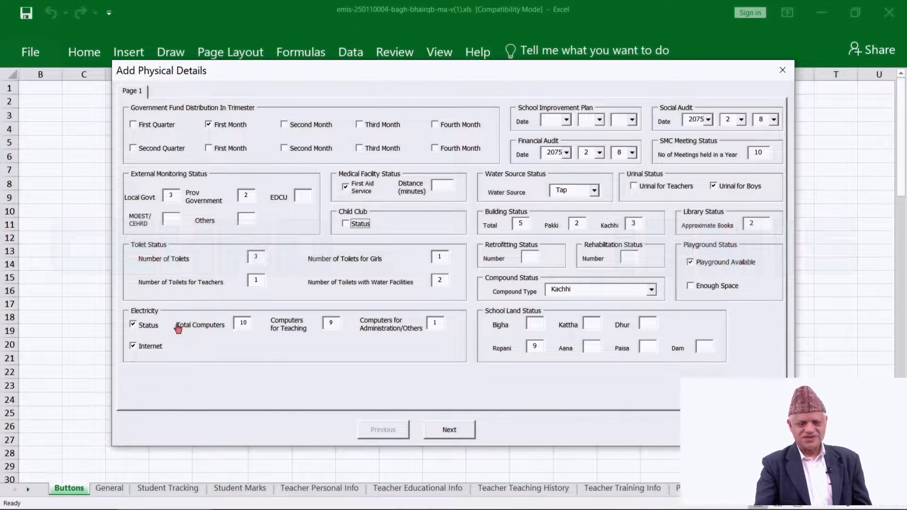
pyautogui.click(134, 327)
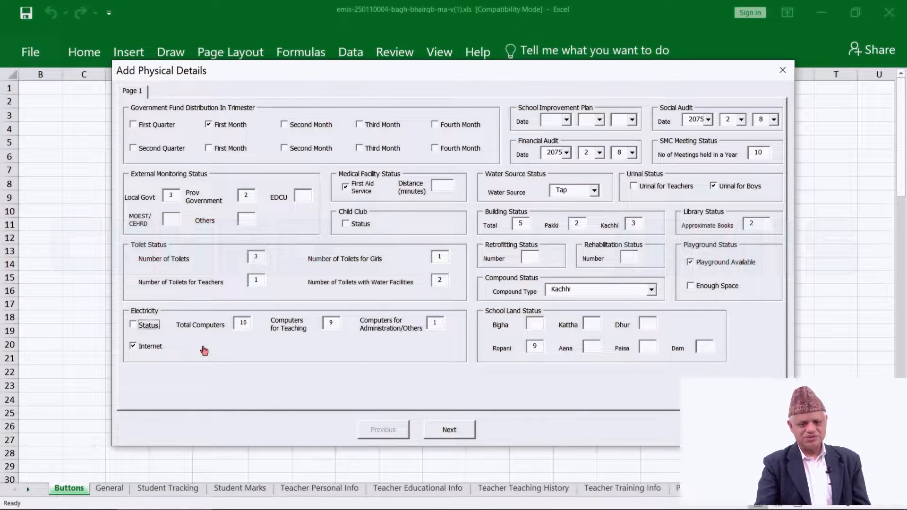
pyautogui.click(134, 347)
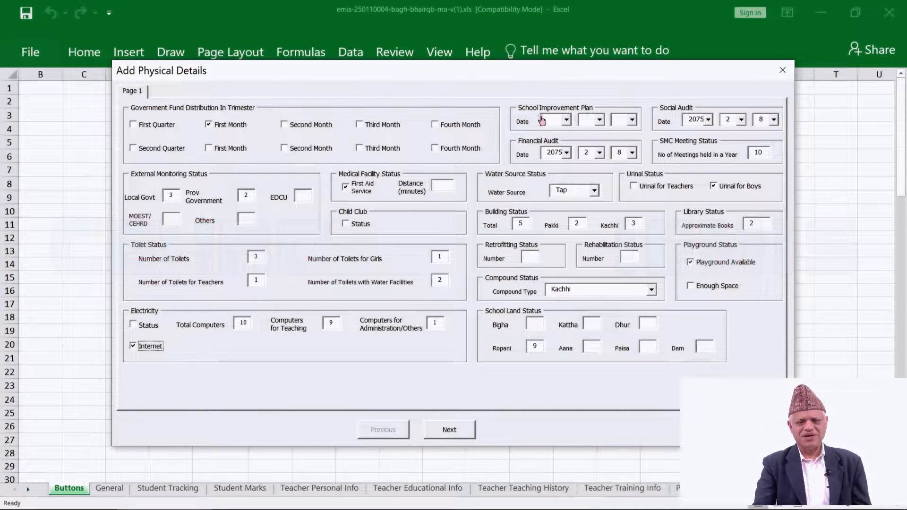
# - Set the School Improvement Plan date's year to 2075
pyautogui.click(566, 120)
pyautogui.click(562, 156)
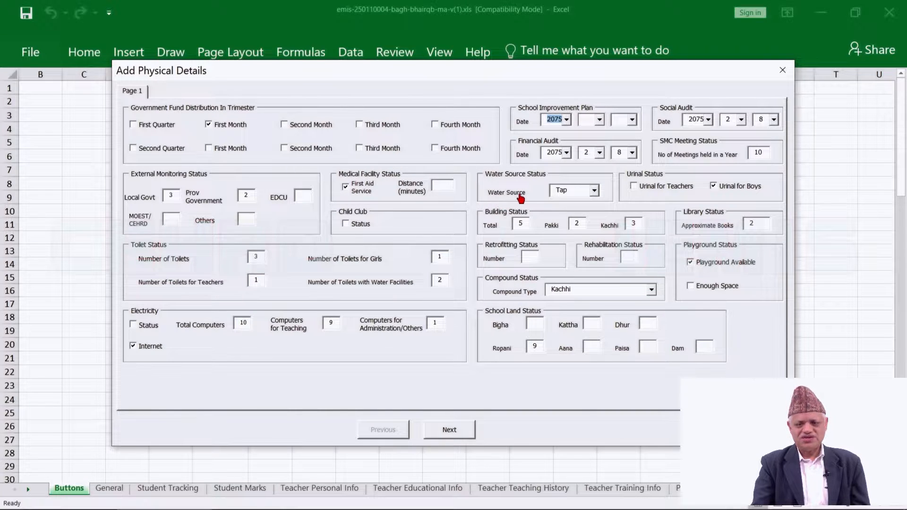
# - Examine the water source choices, the urinal and library book entries, and the available compound types
pyautogui.click(594, 191)
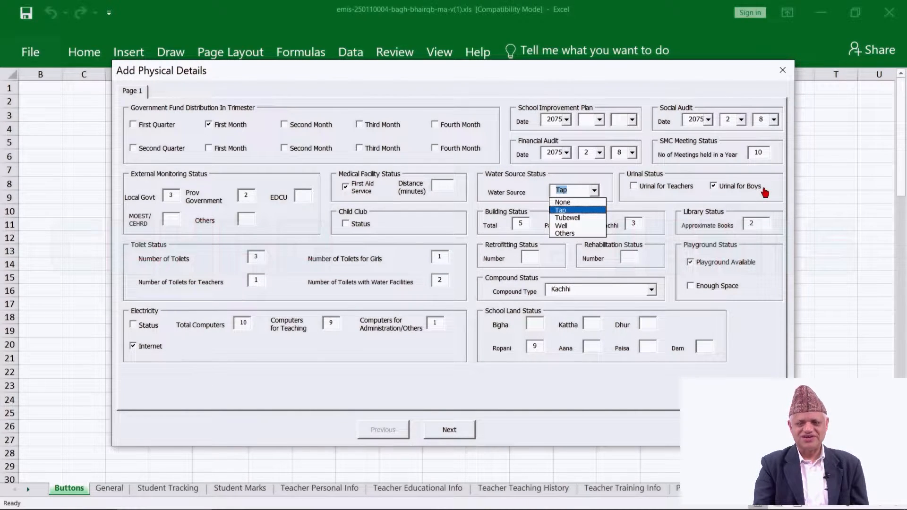
pyautogui.click(657, 198)
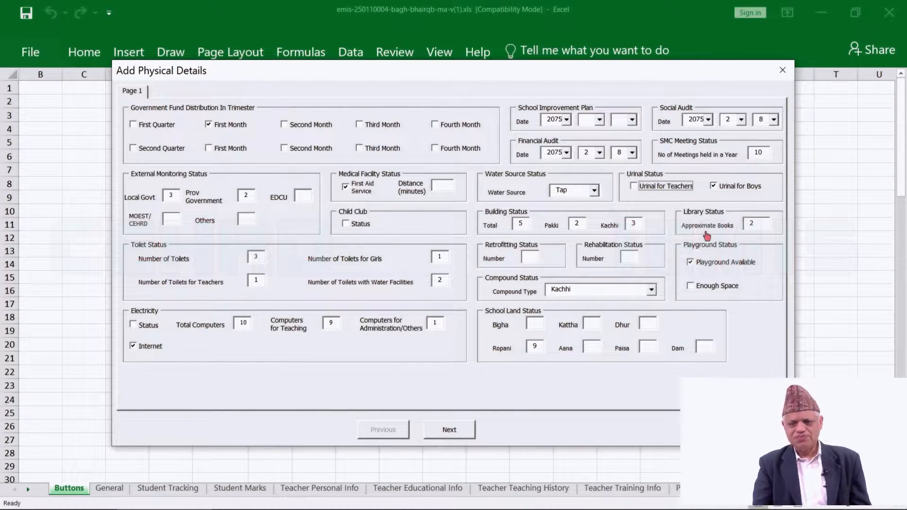
pyautogui.click(758, 223)
pyautogui.doubleClick(758, 222)
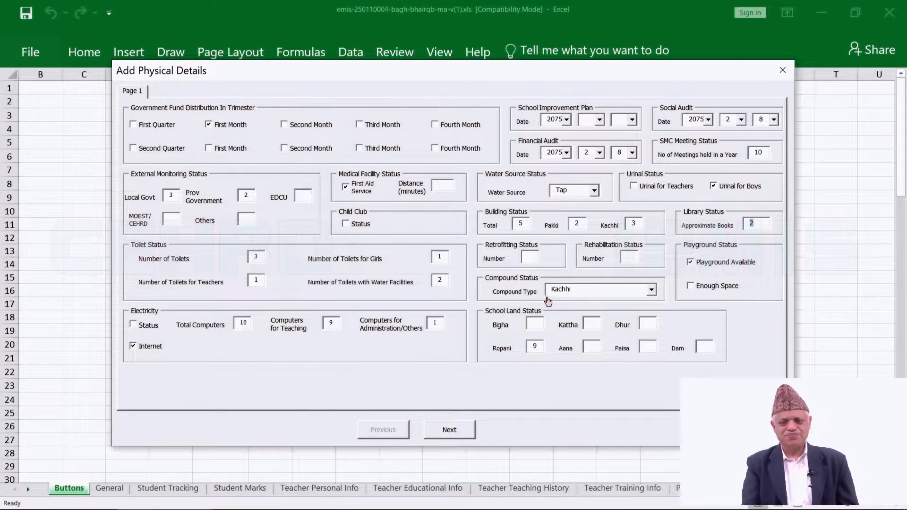
pyautogui.click(652, 290)
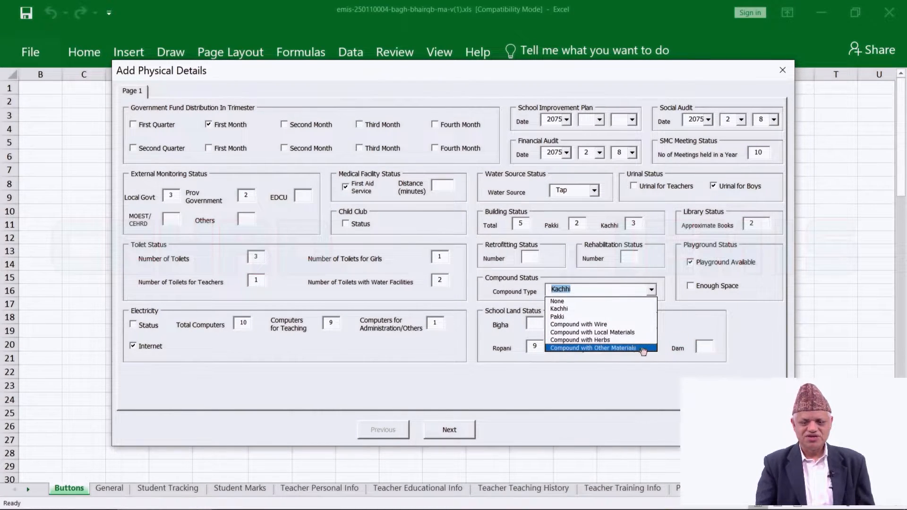
pyautogui.click(743, 325)
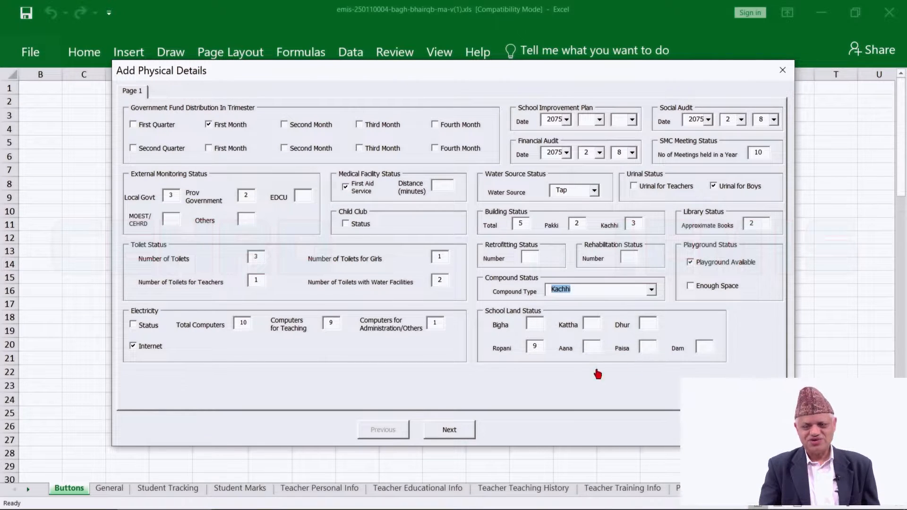
# - Go to the second page of the physical details and look through the School Operational Grants and material fields
pyautogui.click(449, 430)
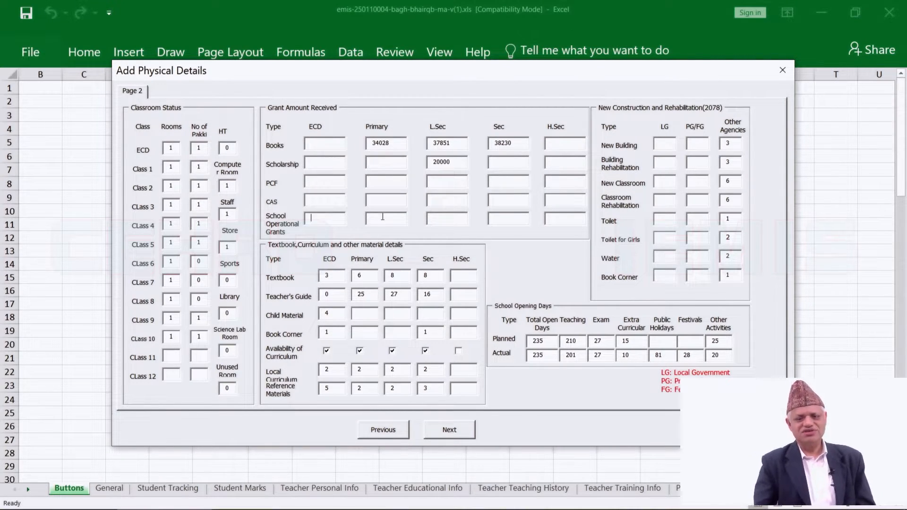
pyautogui.press('Tab')
pyautogui.press('Tab')
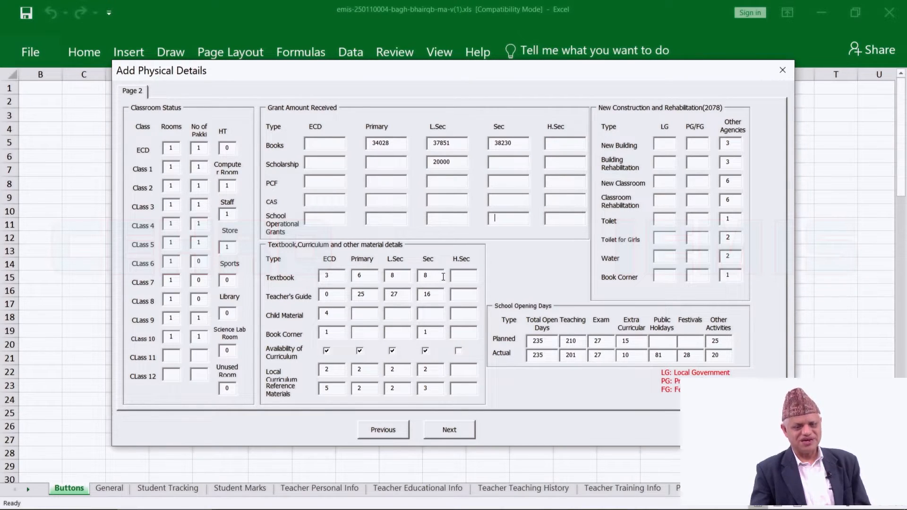
pyautogui.click(323, 311)
pyautogui.write('4')
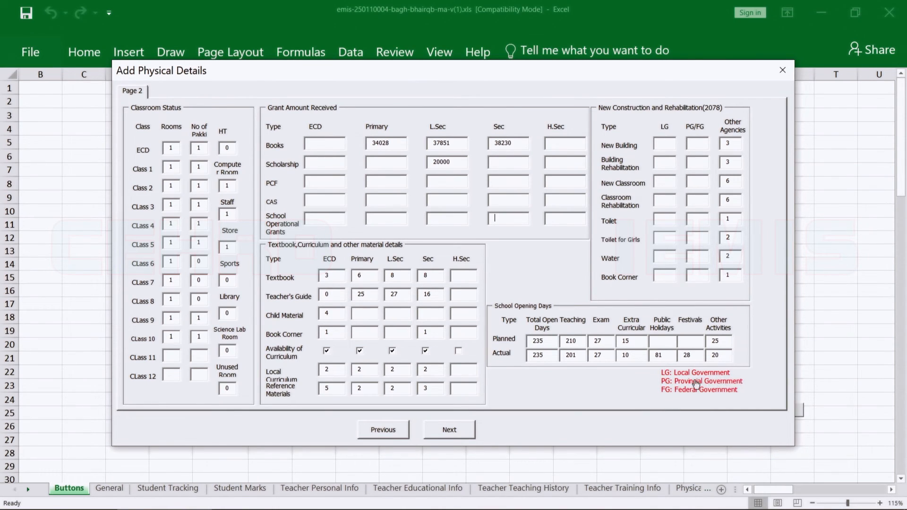
# - Try to submit the physical details from the second page
pyautogui.click(452, 430)
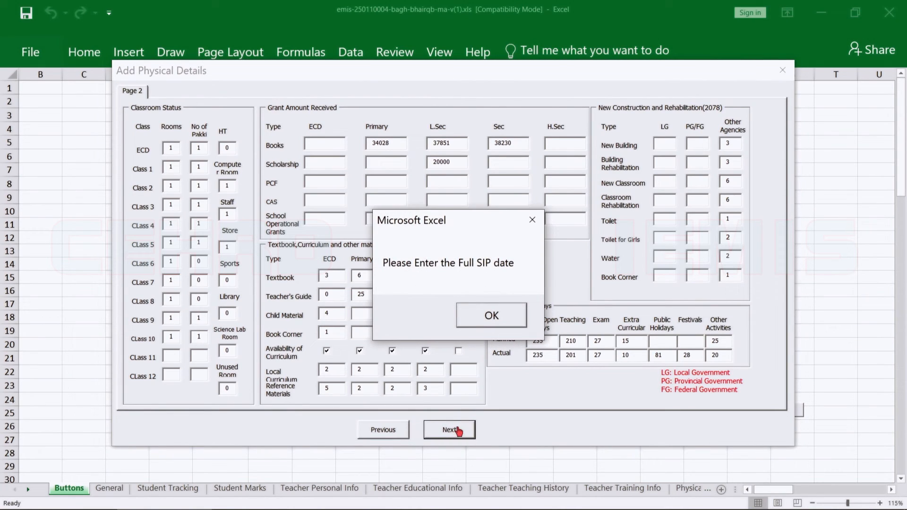
pyautogui.click(478, 317)
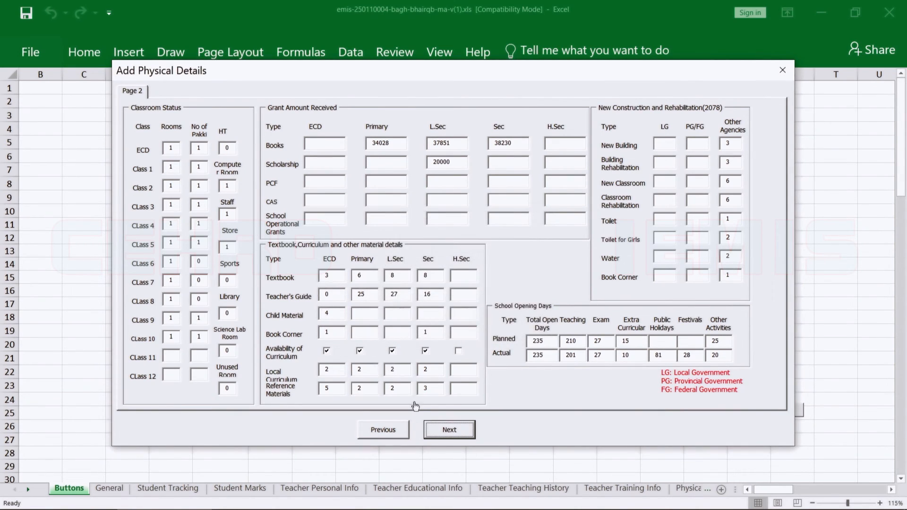
# - Complete the School Improvement Plan date on the first page with month 4 and day 7, and save the physical details
pyautogui.click(391, 428)
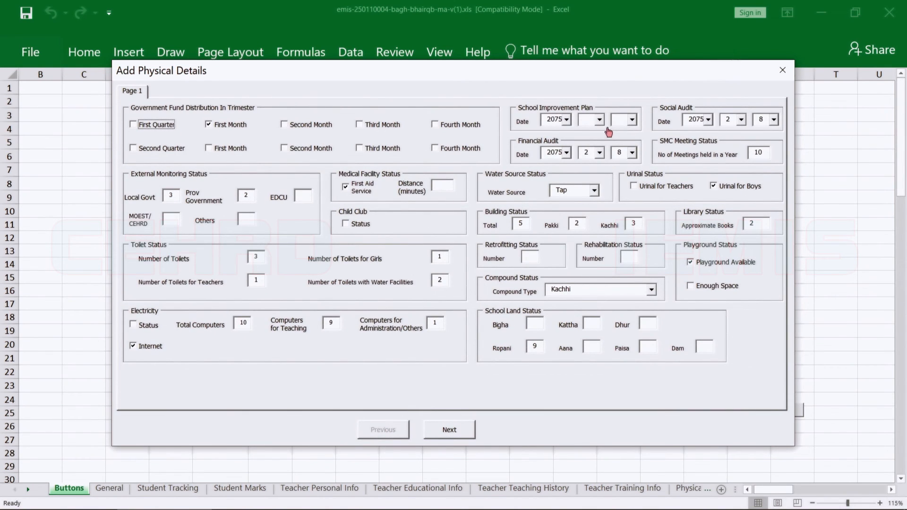
pyautogui.click(602, 124)
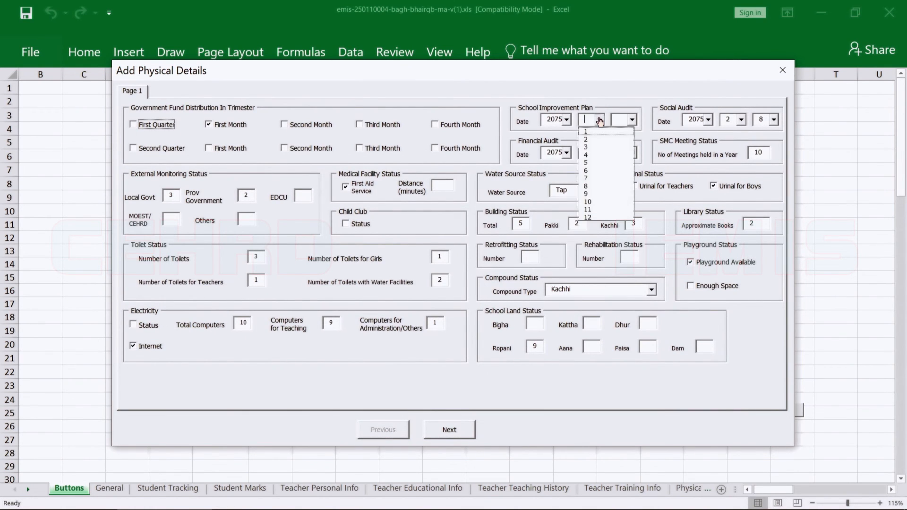
pyautogui.click(591, 156)
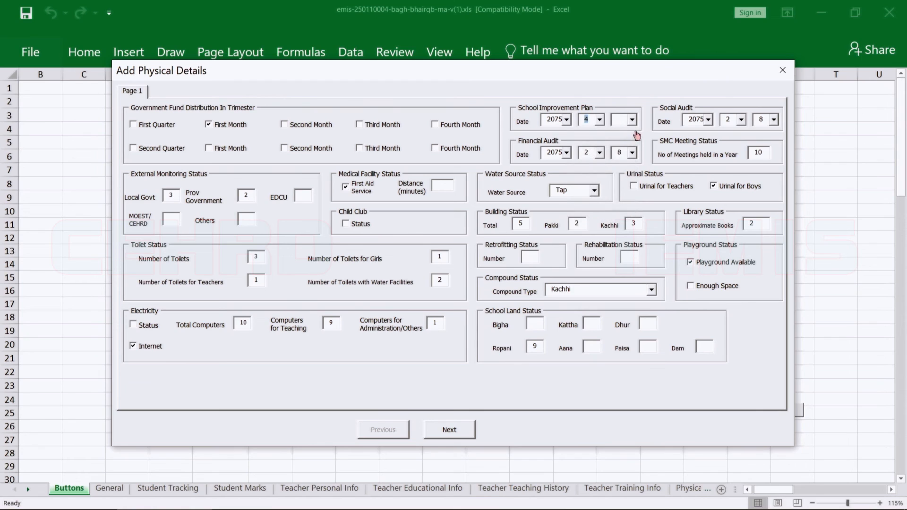
pyautogui.click(632, 122)
pyautogui.click(619, 184)
pyautogui.click(450, 428)
pyautogui.click(450, 429)
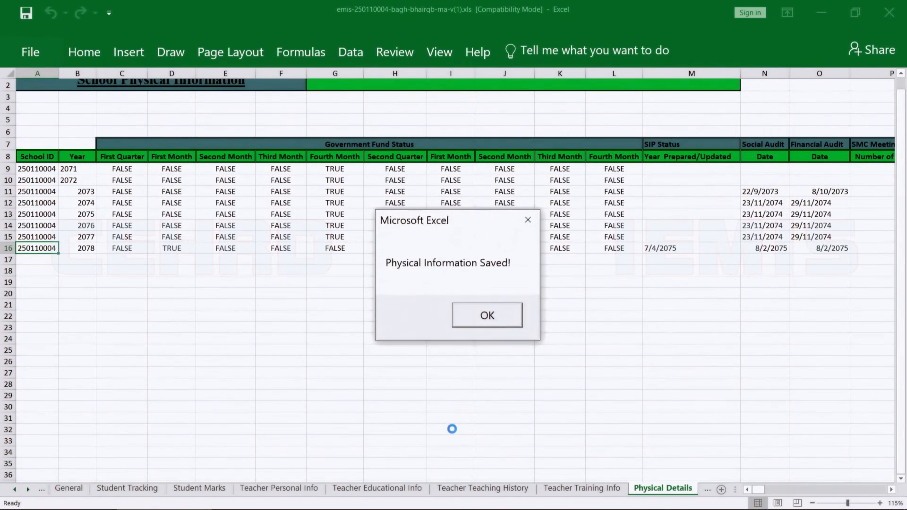